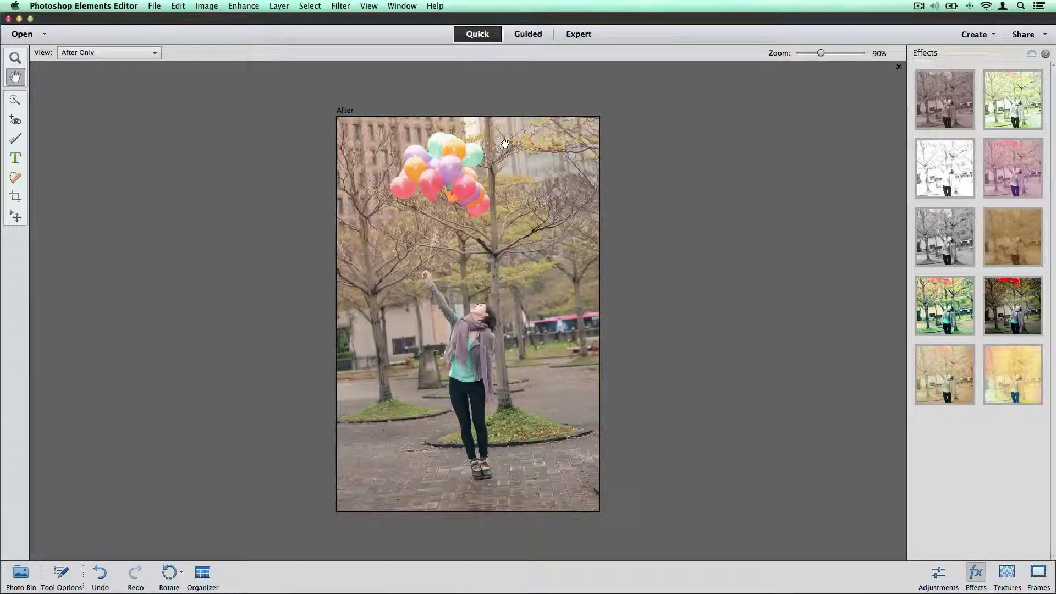
Apply the Lomo Camera Effect guided edit twice for a strong Lomo look.
{"action": "left_click", "coordinate": [529, 38]}
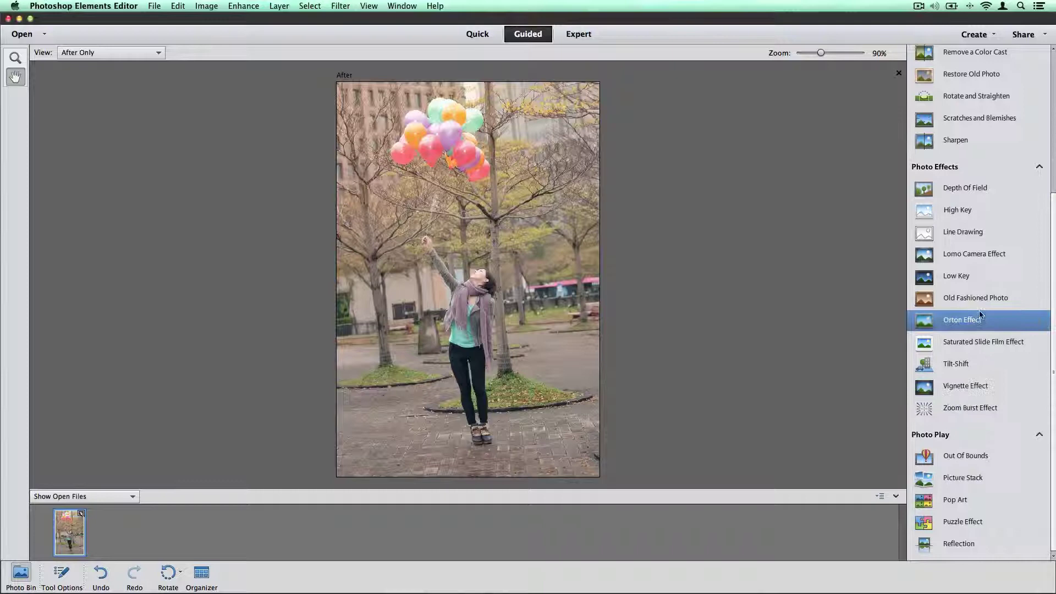
{"action": "left_click", "coordinate": [964, 256]}
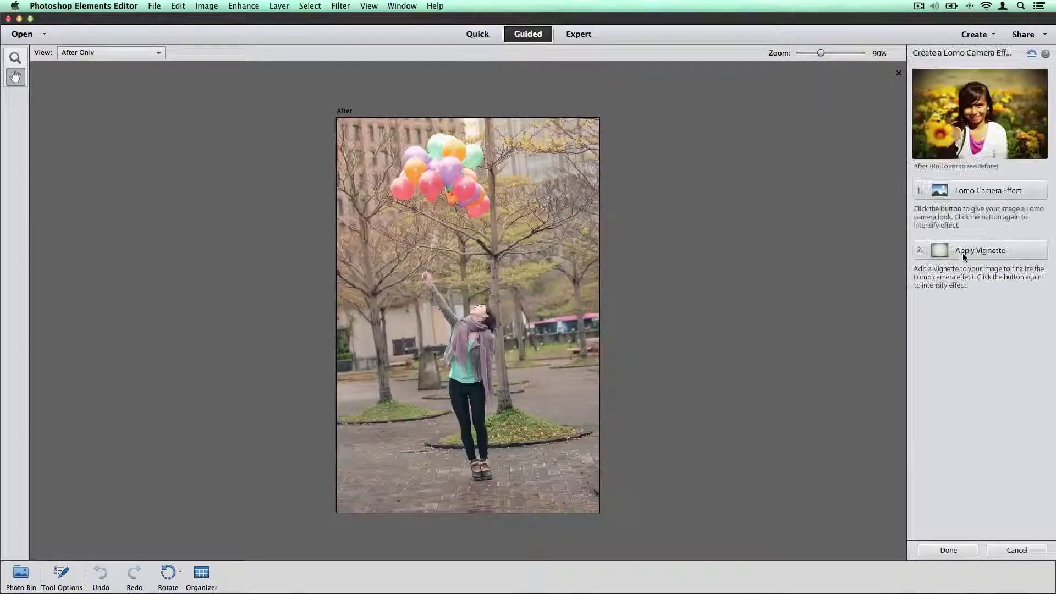
{"action": "left_click", "coordinate": [974, 192]}
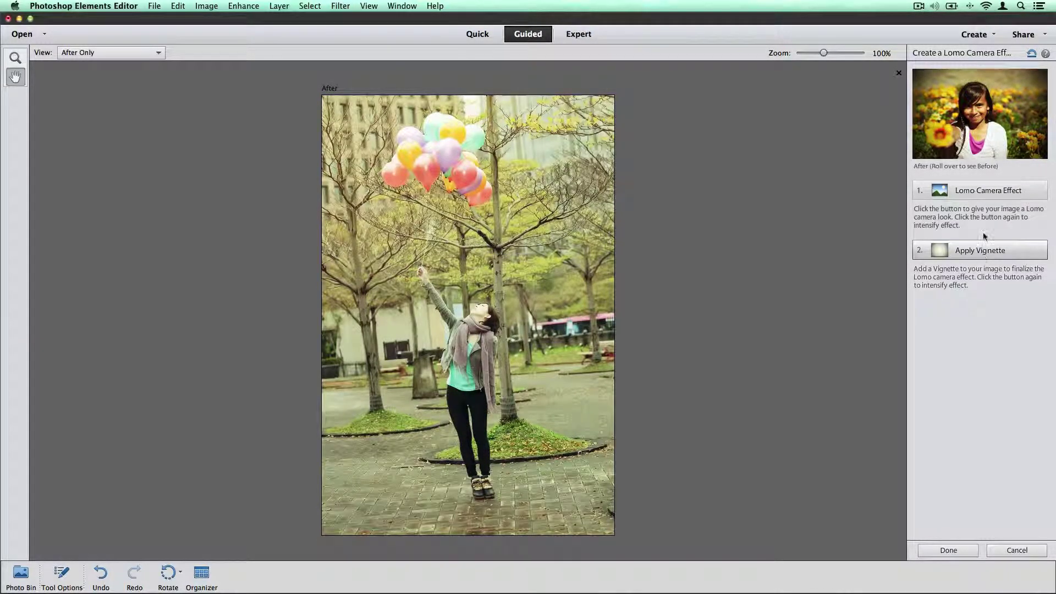
{"action": "left_click", "coordinate": [985, 198]}
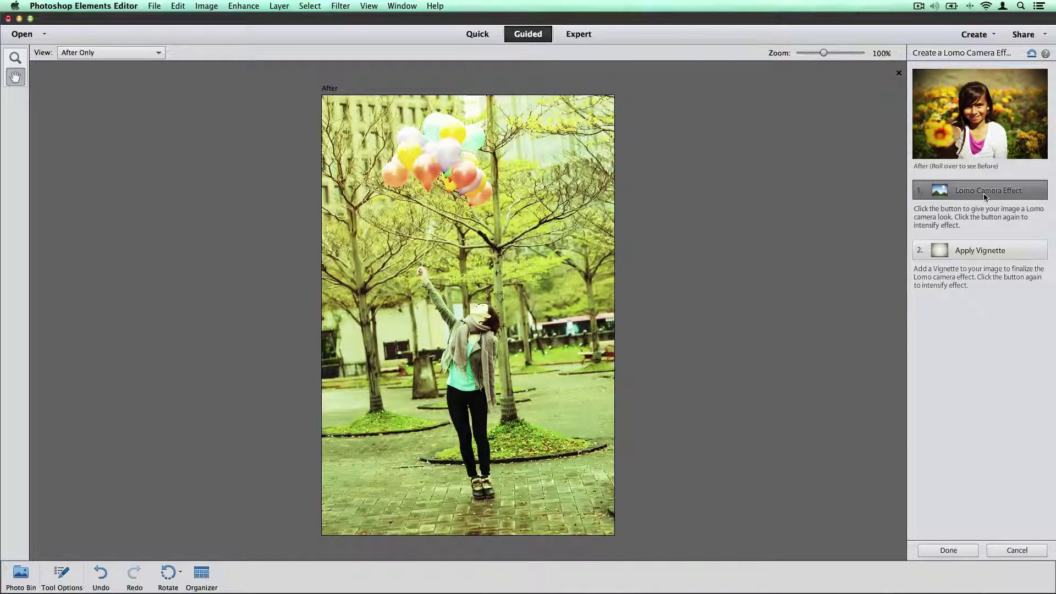
Apply the vignette three times to deeply darken the photo's edges, then finish the guided edit.
{"action": "left_click", "coordinate": [976, 252]}
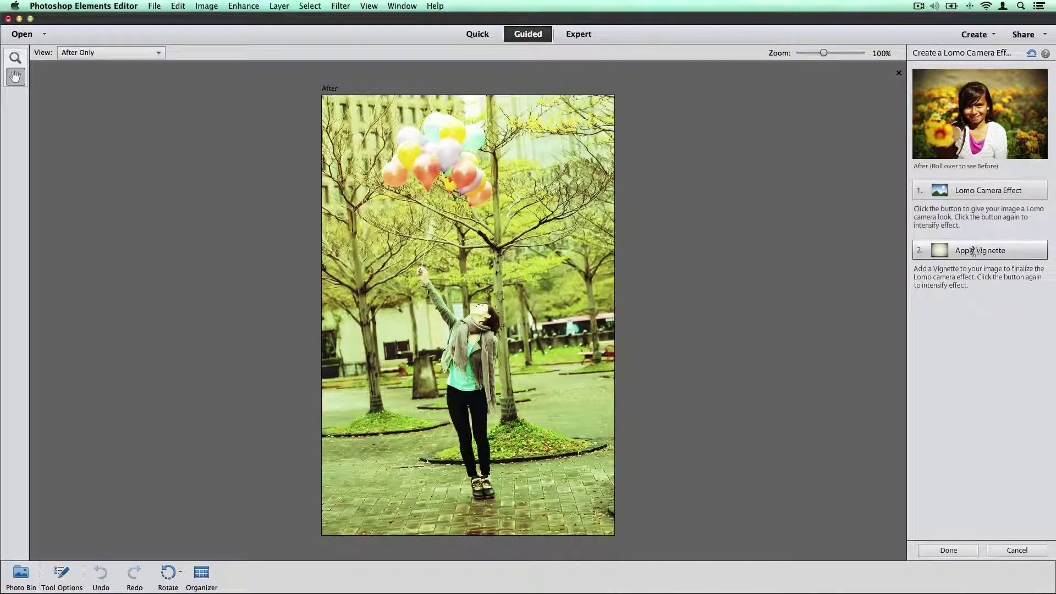
{"action": "left_click", "coordinate": [976, 252]}
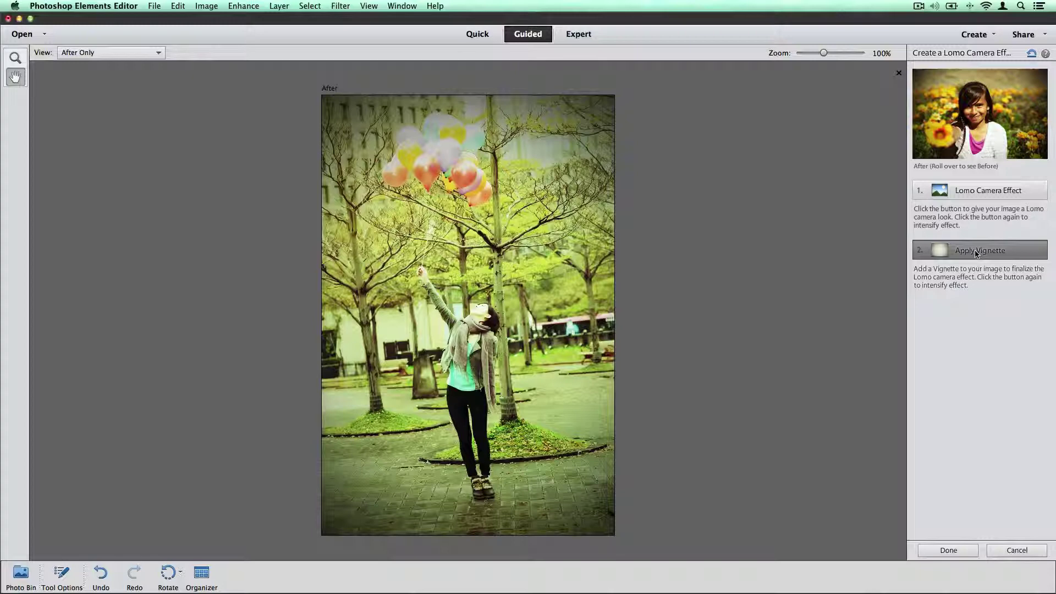
{"action": "left_click", "coordinate": [977, 252]}
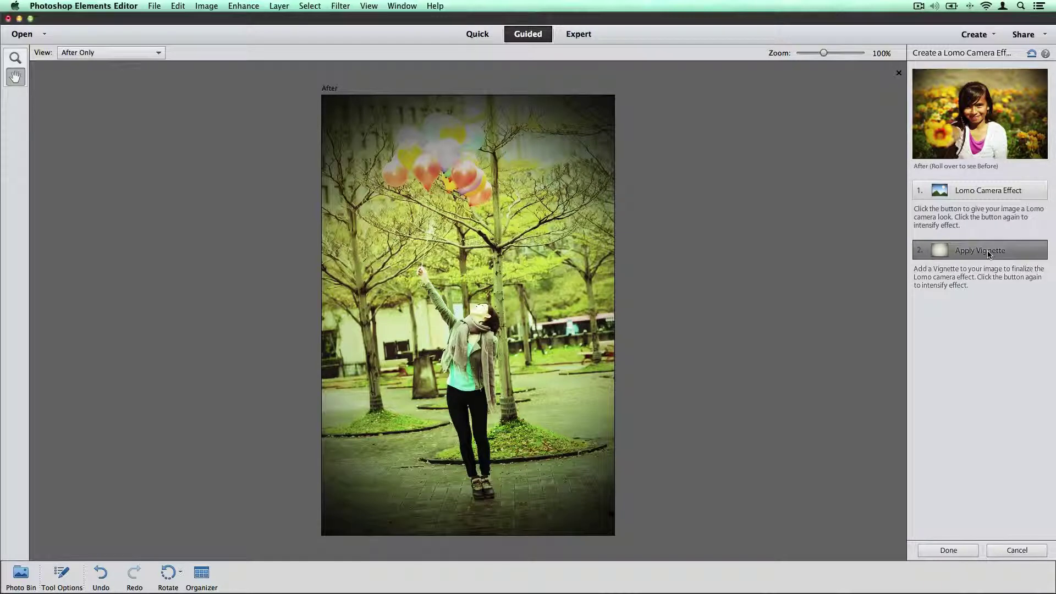
{"action": "left_click", "coordinate": [949, 550]}
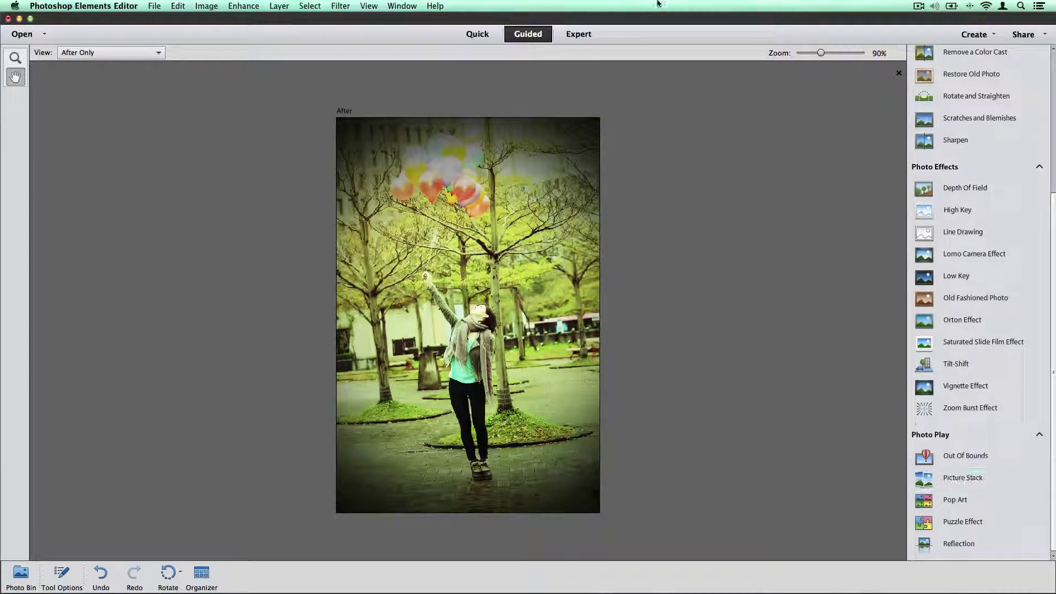
Switch to Expert mode and toggle the Lomo Effect layer's visibility to compare before and after.
{"action": "left_click", "coordinate": [578, 36]}
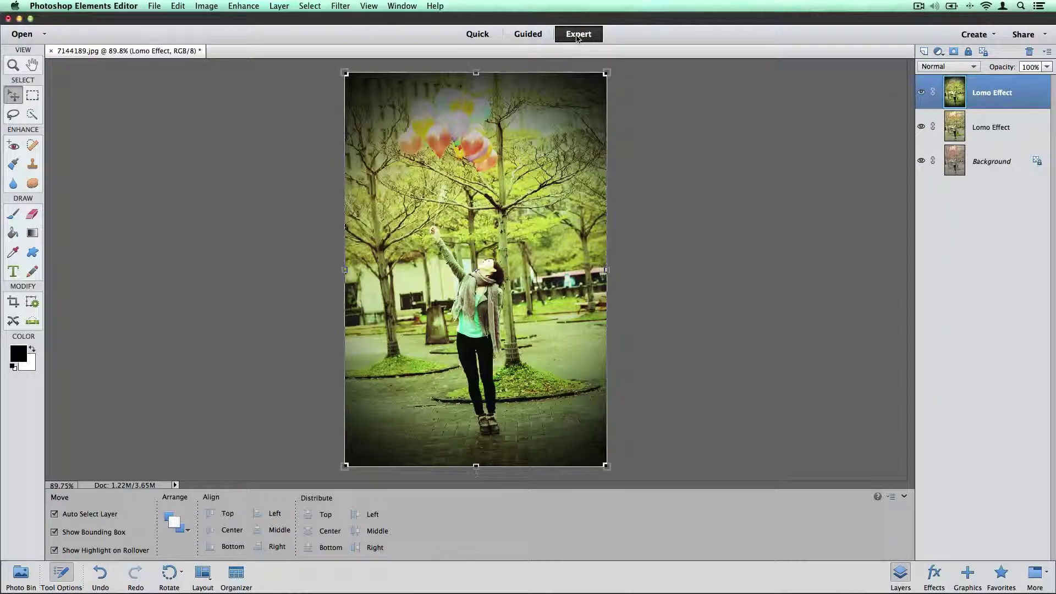
{"action": "left_click", "coordinate": [922, 97]}
{"action": "left_click", "coordinate": [922, 97]}
{"action": "left_click", "coordinate": [921, 95]}
{"action": "left_click", "coordinate": [921, 94]}
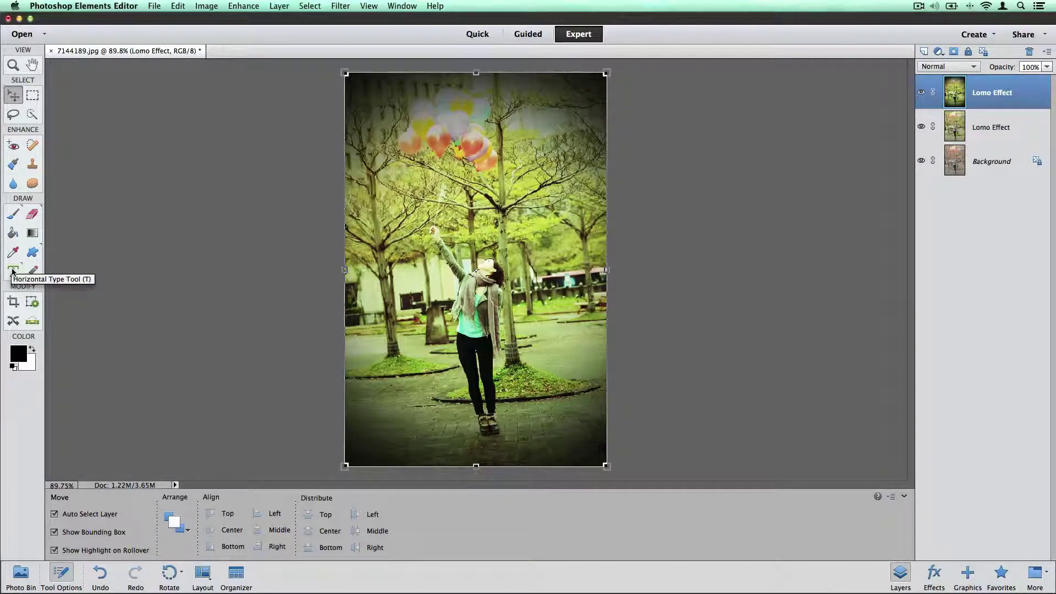
{"action": "left_click", "coordinate": [13, 271]}
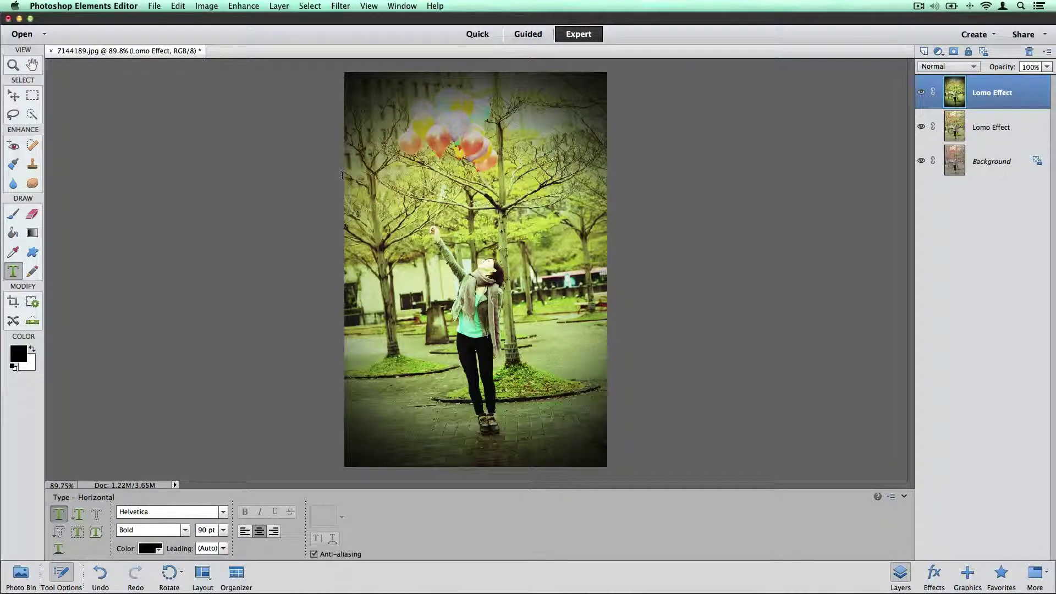
Type 'LET IT GO!' in Helvetica Bold 90 pt across the upper photo and select the line.
{"action": "left_click_drag", "start_coordinate": [342, 175], "coordinate": [475, 175]}
{"action": "left_click_drag", "start_coordinate": [565, 232], "coordinate": [607, 247]}
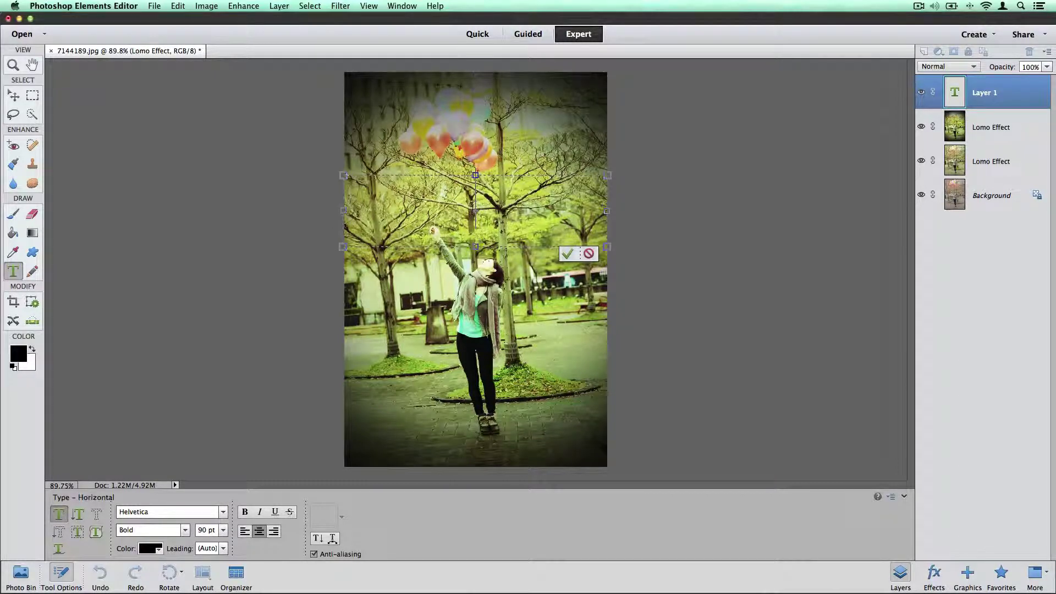
{"action": "type", "text": "LET"}
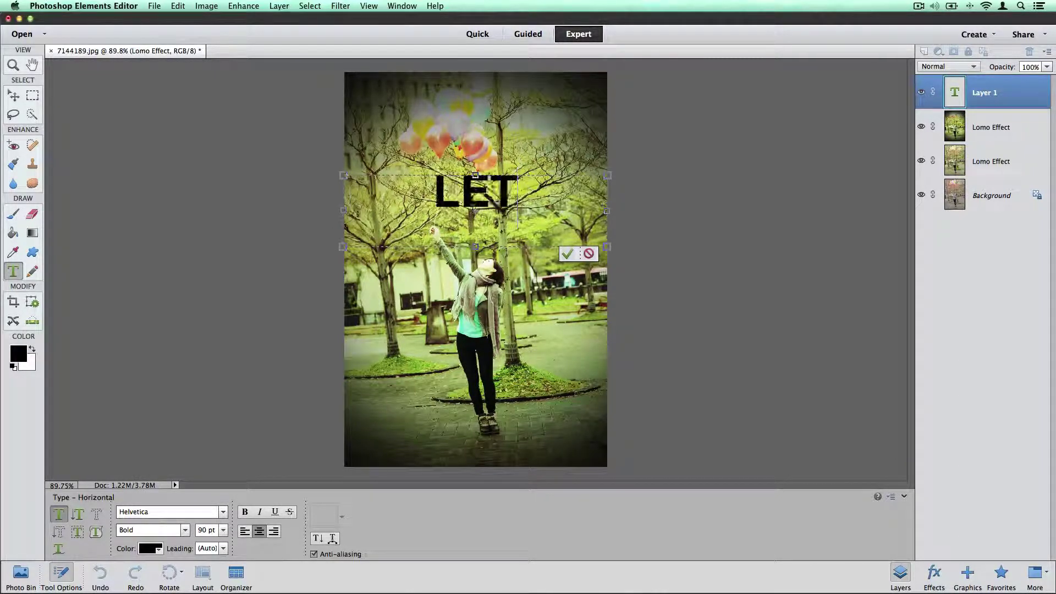
{"action": "type", "text": " IT"}
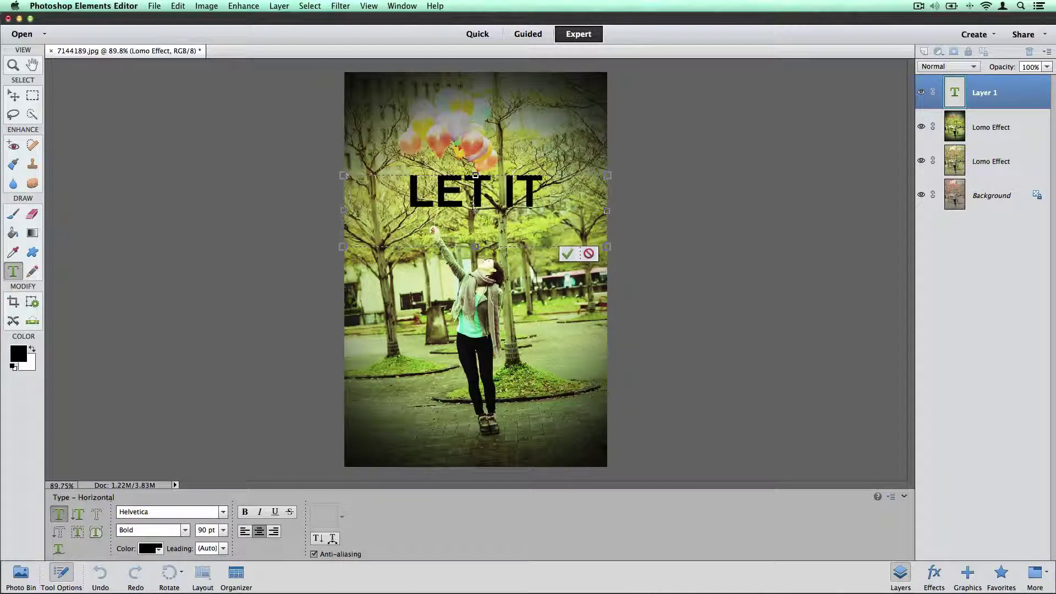
{"action": "type", "text": " GO!"}
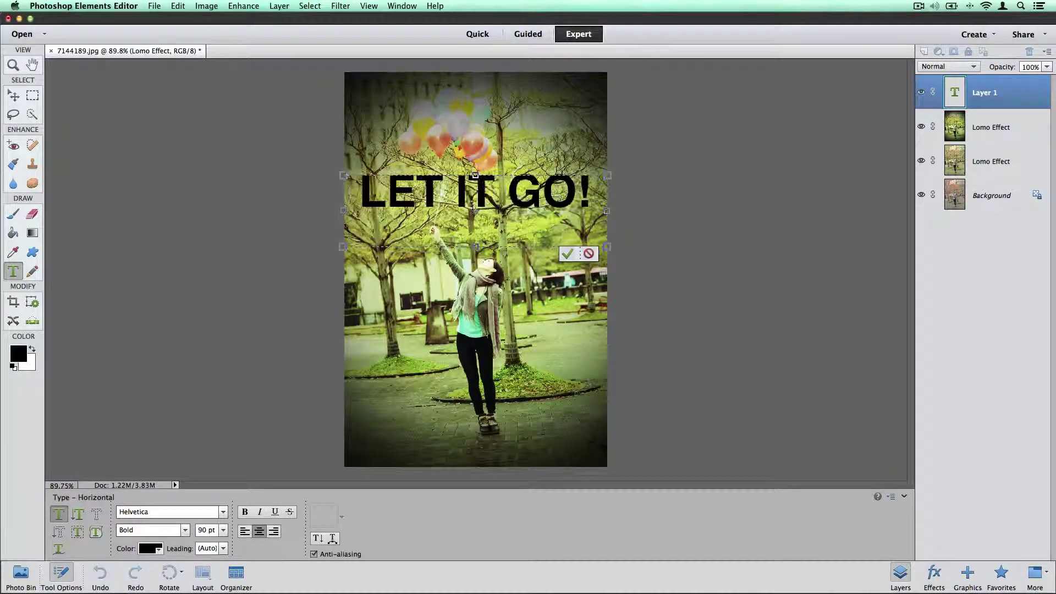
{"action": "left_click_drag", "start_coordinate": [592, 193], "coordinate": [355, 193]}
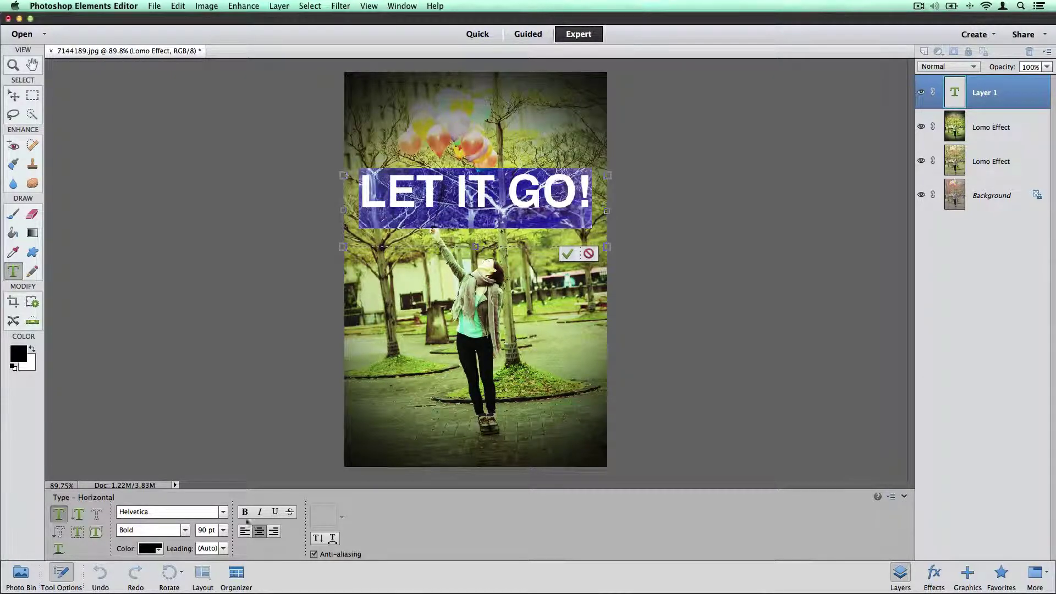
Make the LET IT GO! text white, commit it, and move it slightly lower.
{"action": "left_click", "coordinate": [151, 548]}
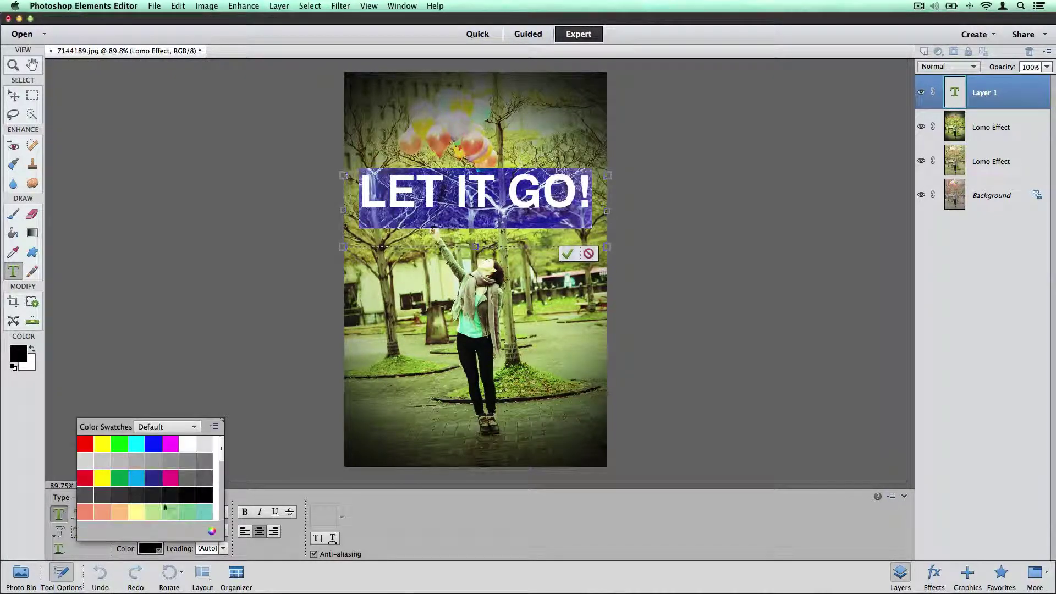
{"action": "left_click", "coordinate": [190, 441]}
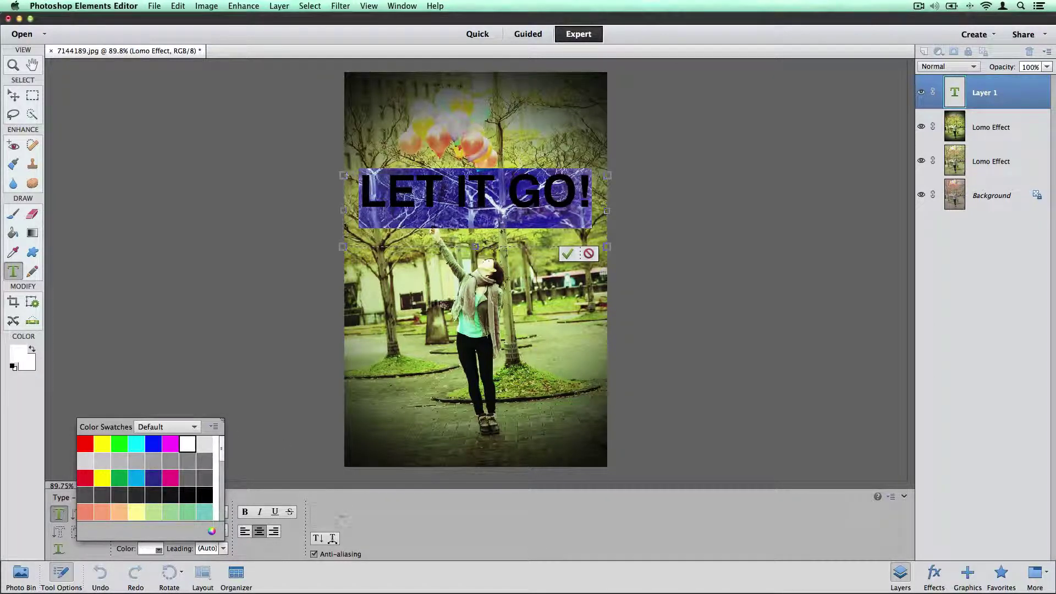
{"action": "left_click", "coordinate": [416, 261]}
{"action": "key", "text": "v"}
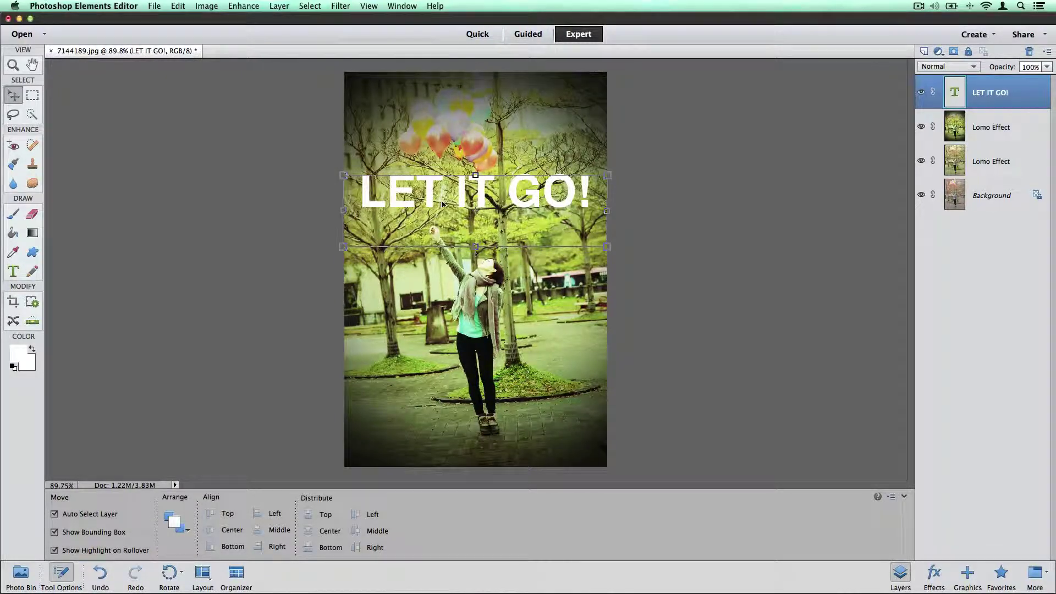
{"action": "left_click_drag", "start_coordinate": [443, 204], "coordinate": [443, 214]}
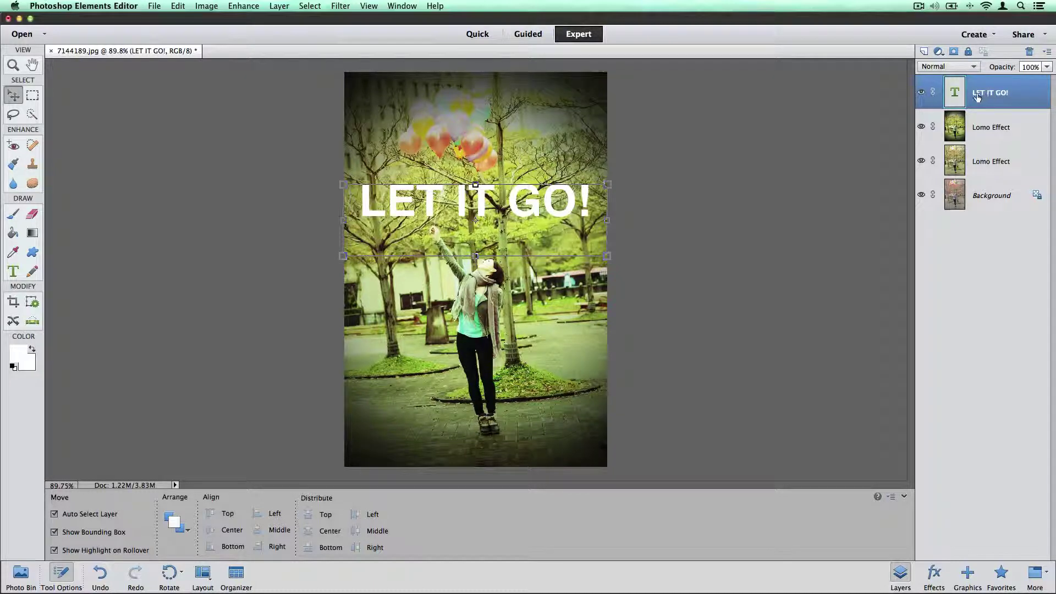
Lower the text layer's opacity with the Opacity slider and preview it from the Background layer.
{"action": "left_click", "coordinate": [1003, 69]}
{"action": "left_click_drag", "start_coordinate": [1004, 69], "coordinate": [1002, 69]}
{"action": "left_click", "coordinate": [1046, 66]}
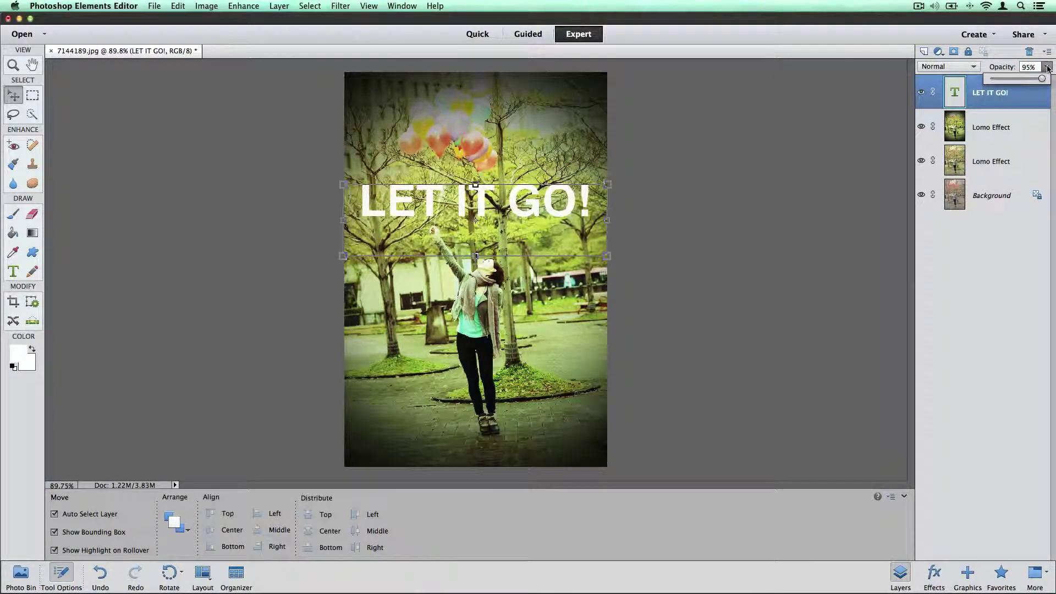
{"action": "left_click_drag", "start_coordinate": [1042, 79], "coordinate": [1034, 82]}
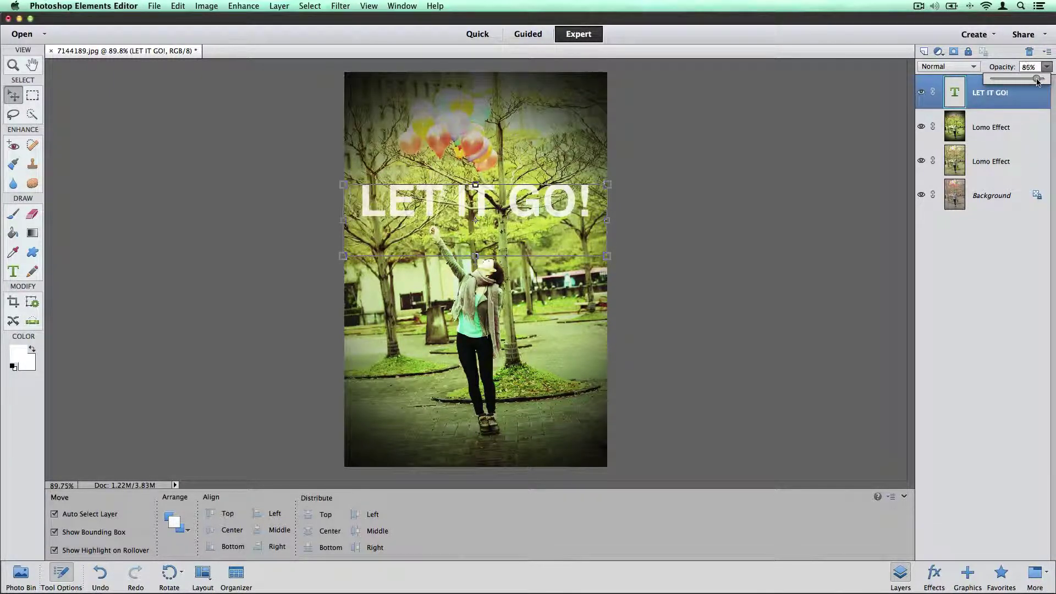
{"action": "left_click_drag", "start_coordinate": [1037, 81], "coordinate": [1039, 81]}
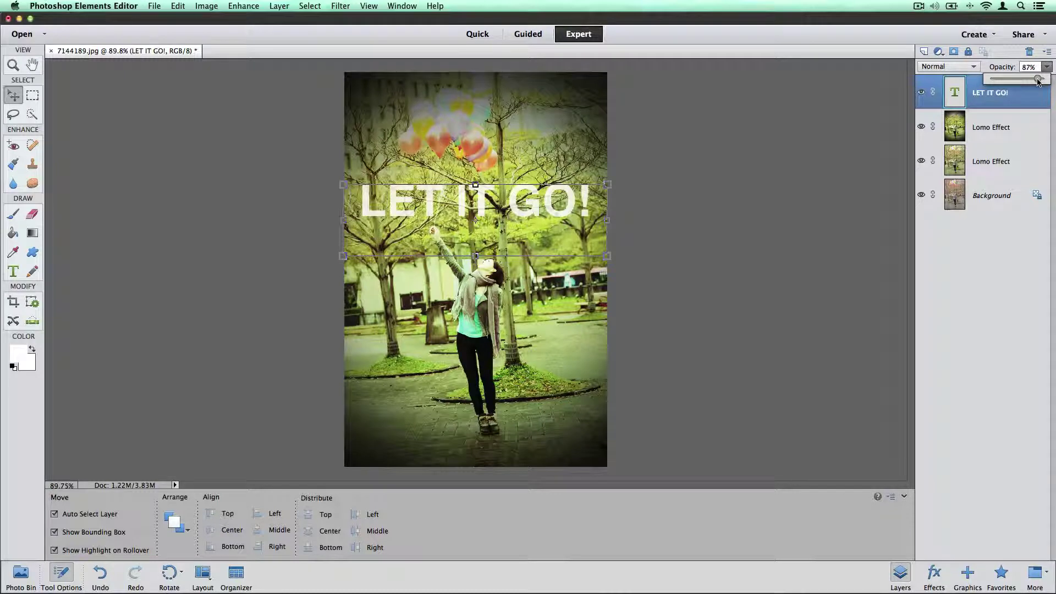
{"action": "left_click", "coordinate": [654, 283]}
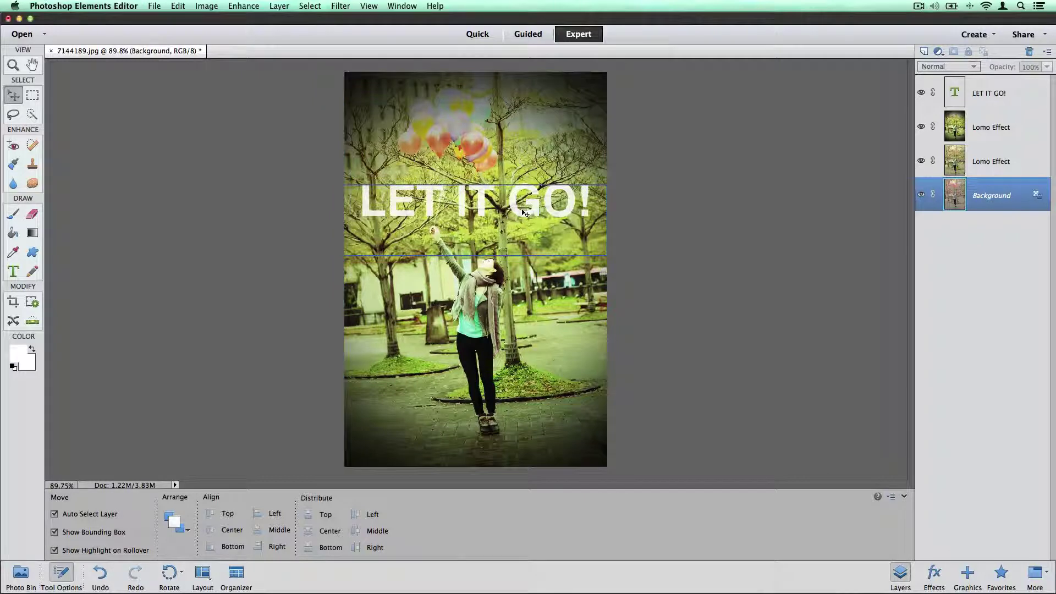
Reselect the LET IT GO! layer and fine-tune its opacity to about 81%.
{"action": "left_click", "coordinate": [990, 93]}
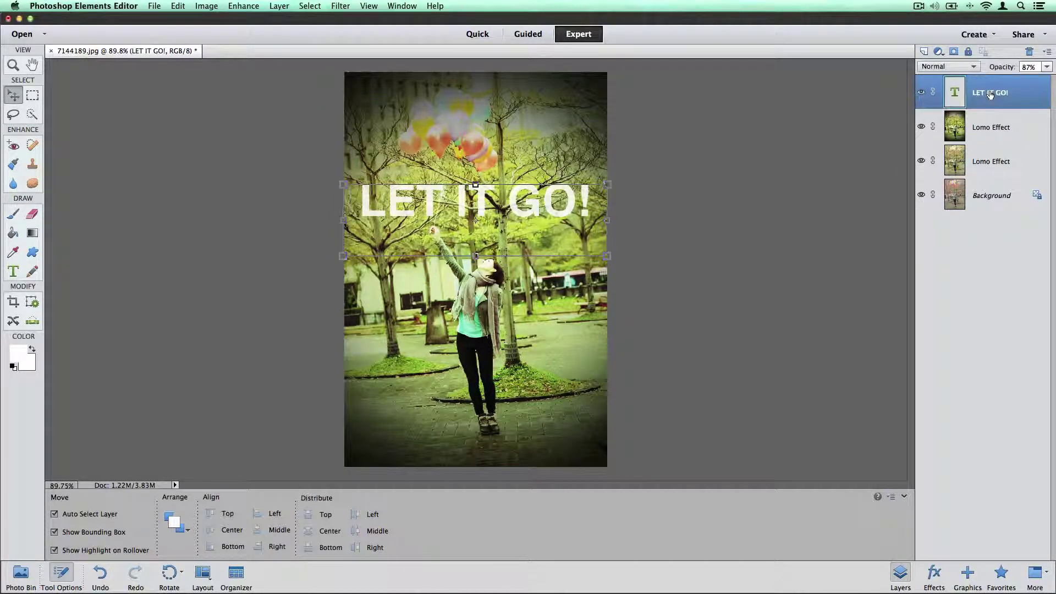
{"action": "left_click", "coordinate": [1047, 66]}
{"action": "left_click_drag", "start_coordinate": [1036, 79], "coordinate": [1034, 81]}
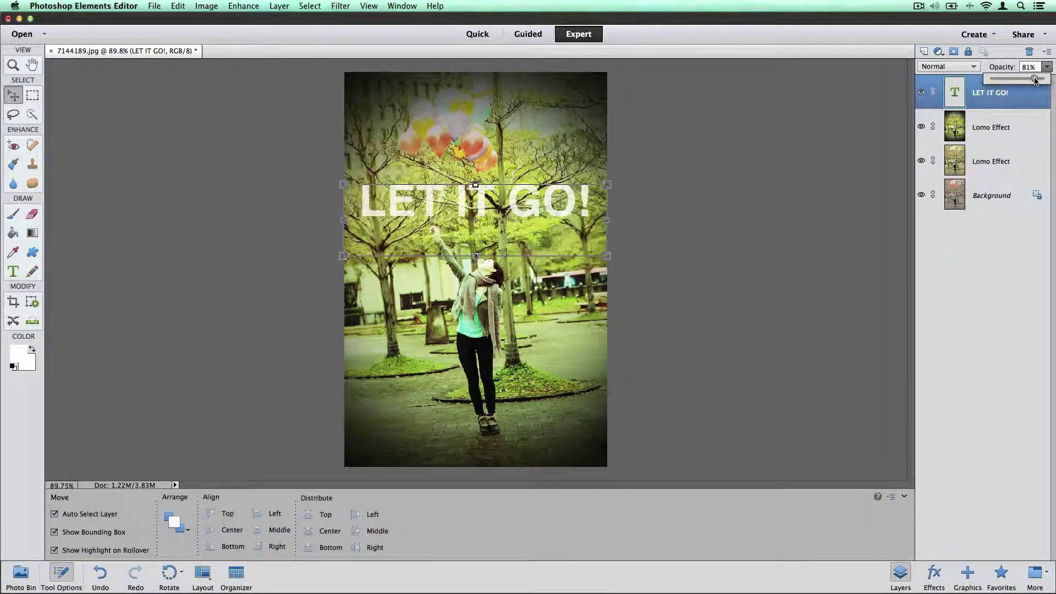
{"action": "left_click", "coordinate": [658, 315]}
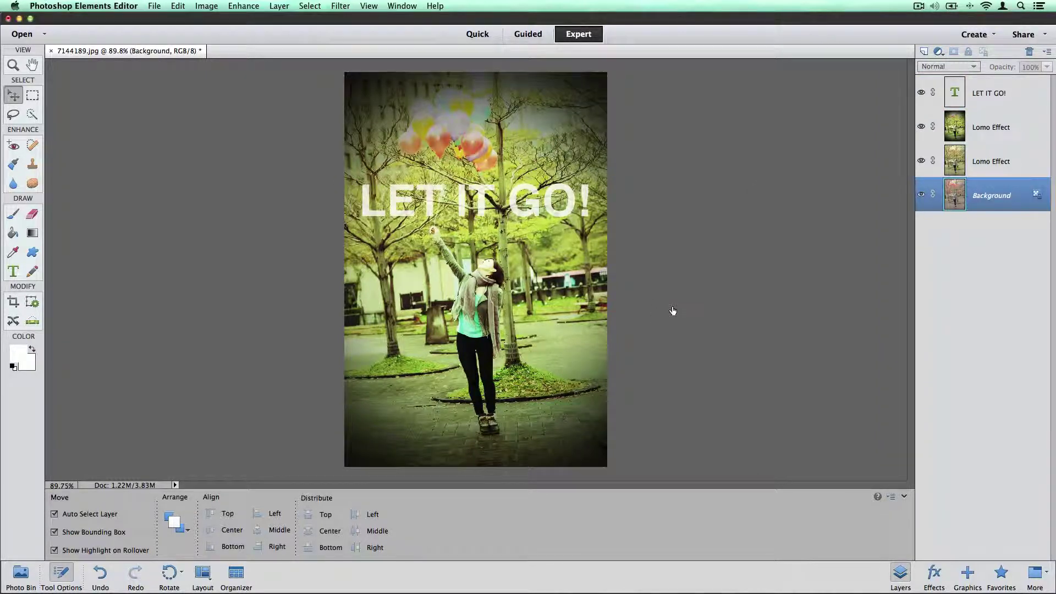